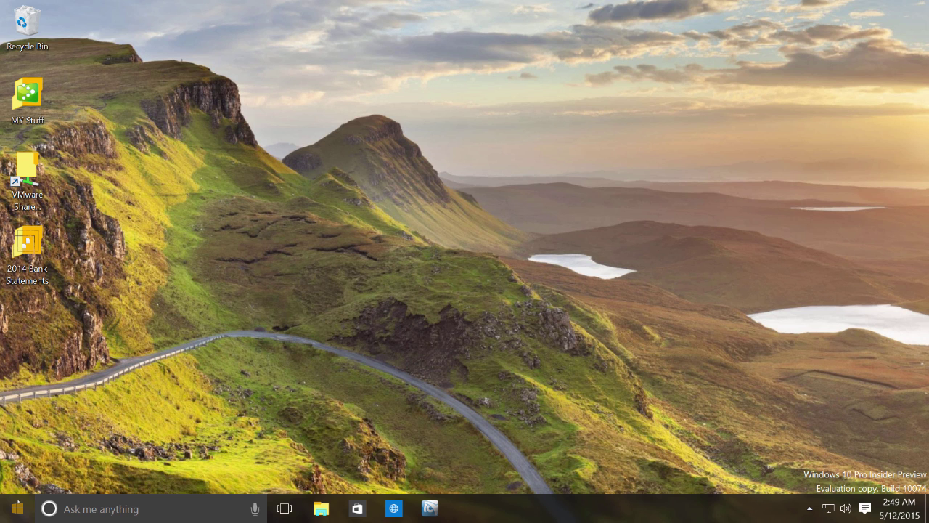
- Launch Project Spartan from the taskbar, opening the Citrix Receiver download page
key(super)
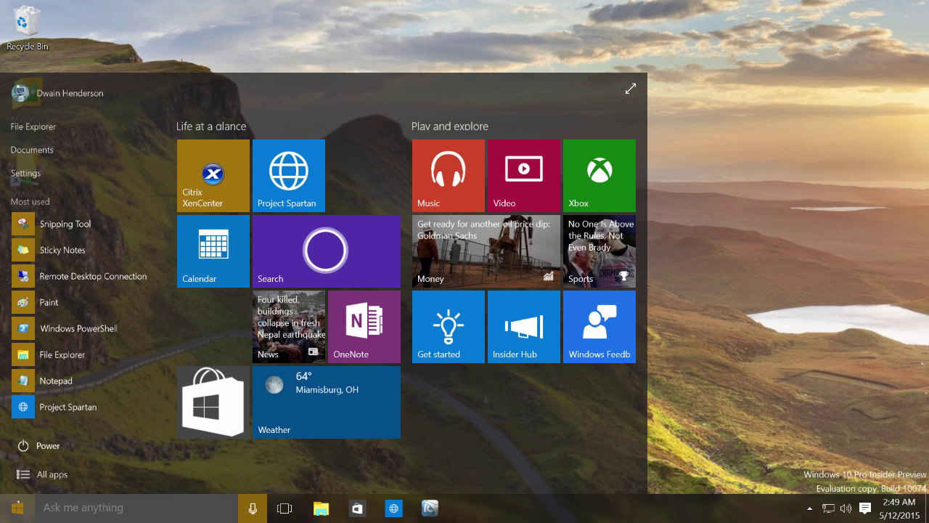
key(super)
key(super)
key(super)
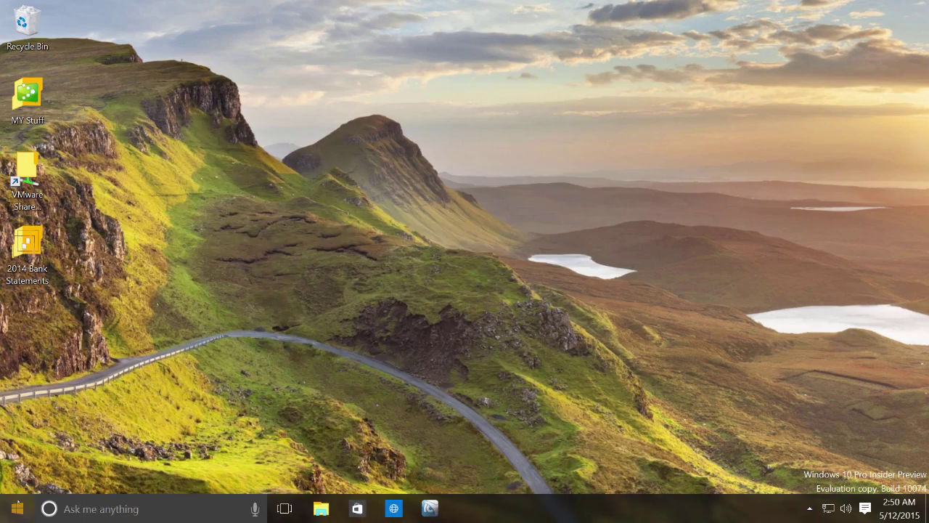
key(super)
key(super)
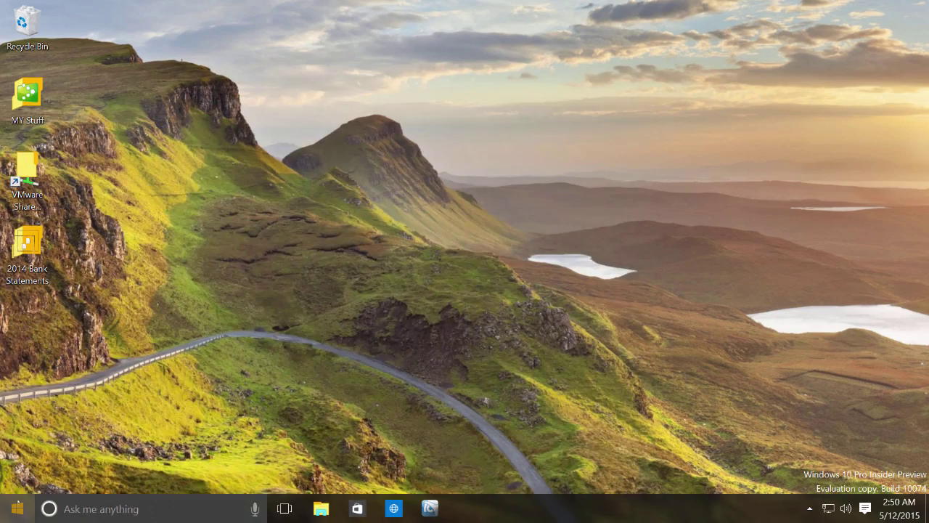
key(super)
key(super)
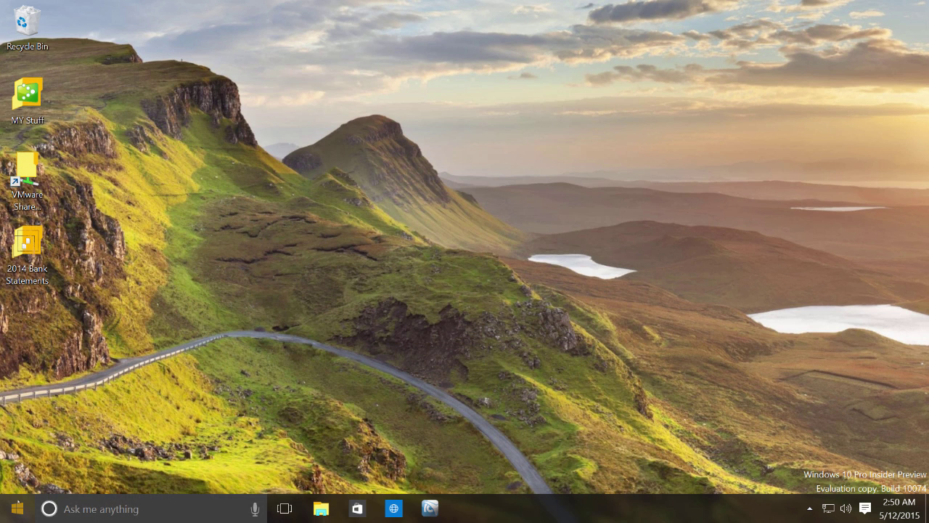
click(394, 509)
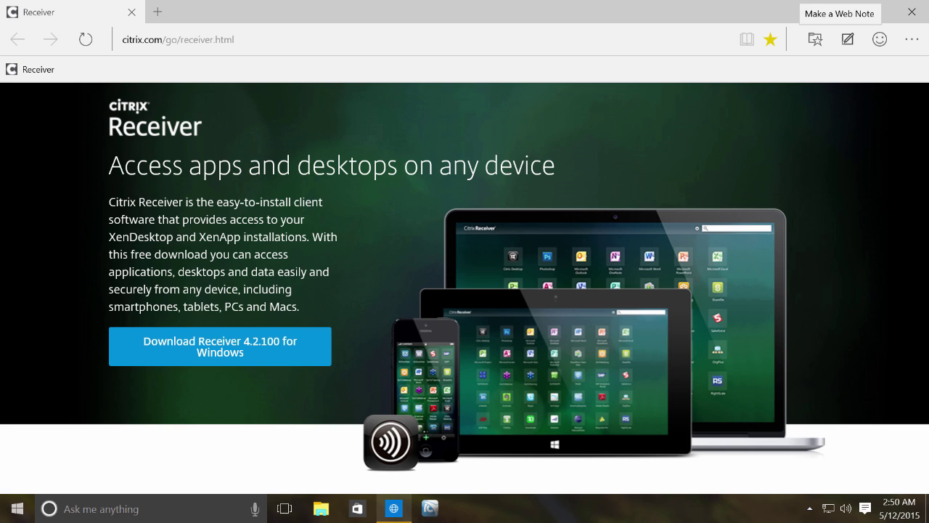
- Draw two pen strokes beside 'Receiver' as a web note, then discard them
click(847, 39)
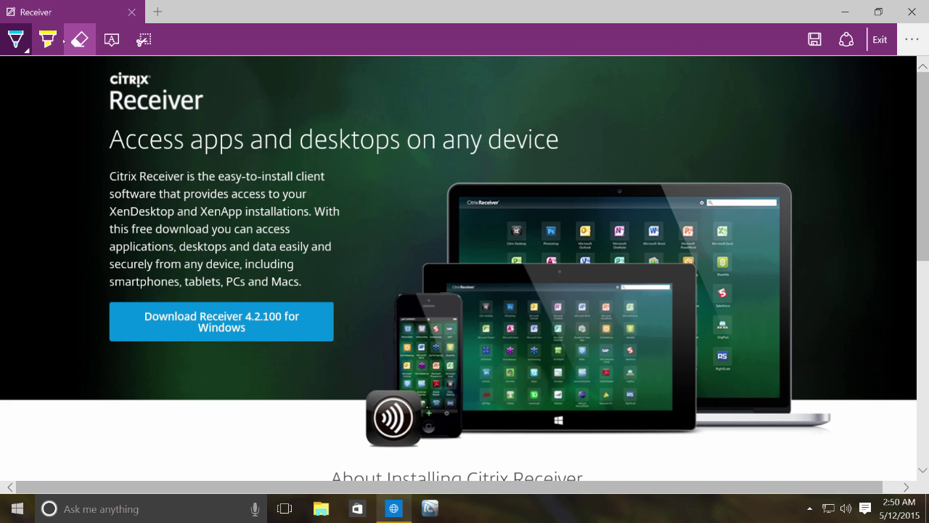
drag(124, 89, 204, 114)
drag(79, 93, 132, 122)
click(880, 39)
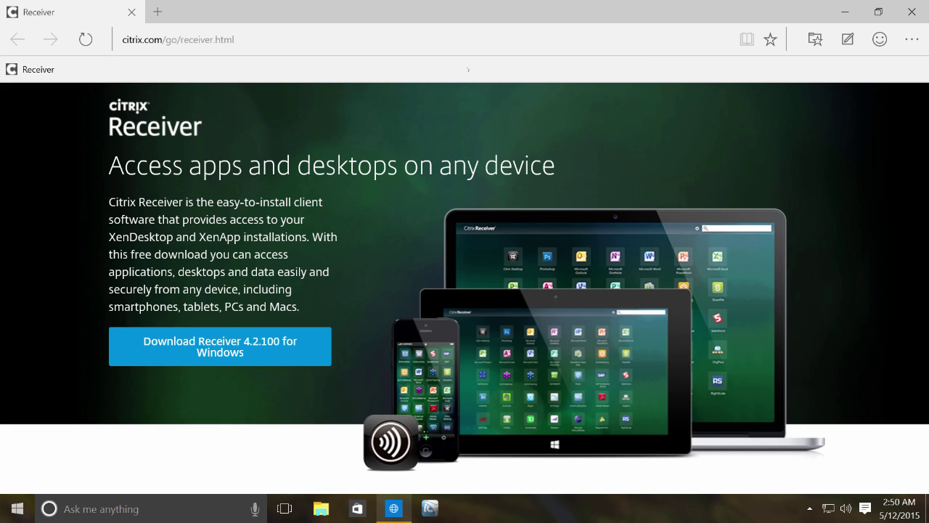
click(301, 39)
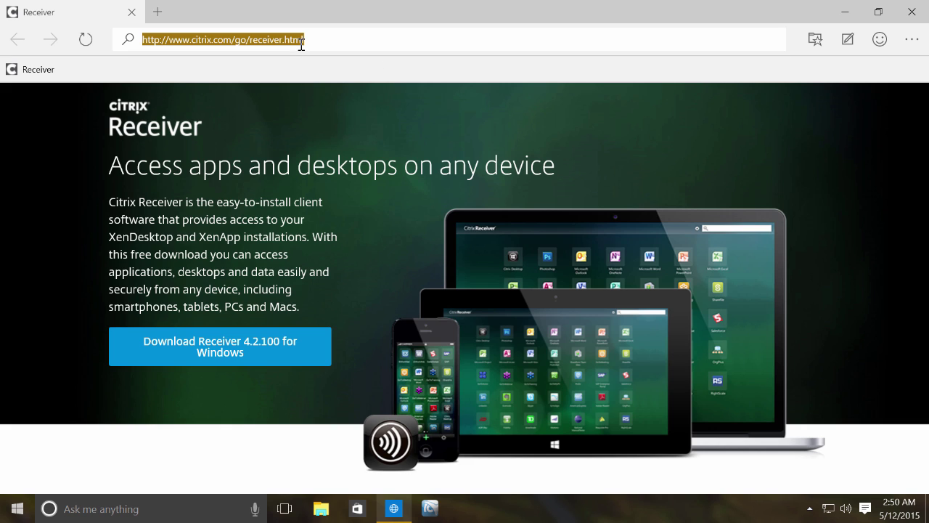
click(323, 40)
key(ctrl+a)
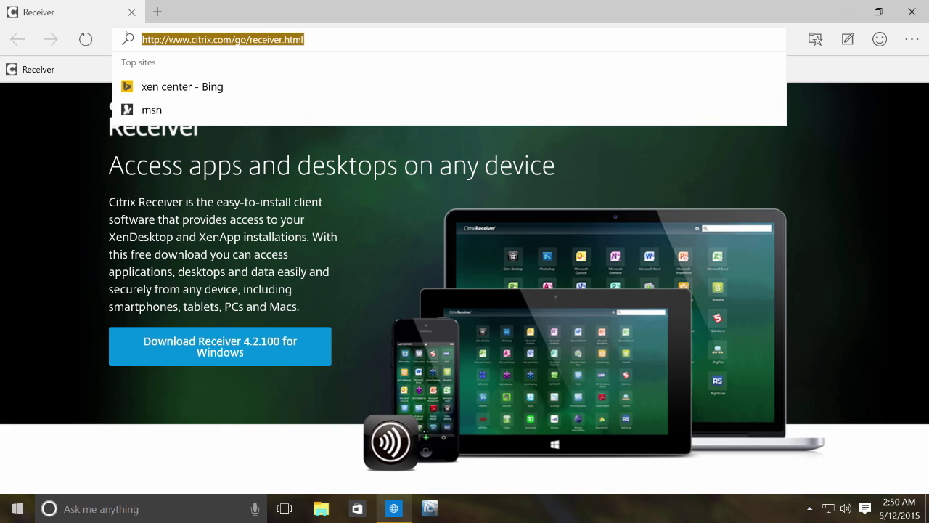
click(403, 44)
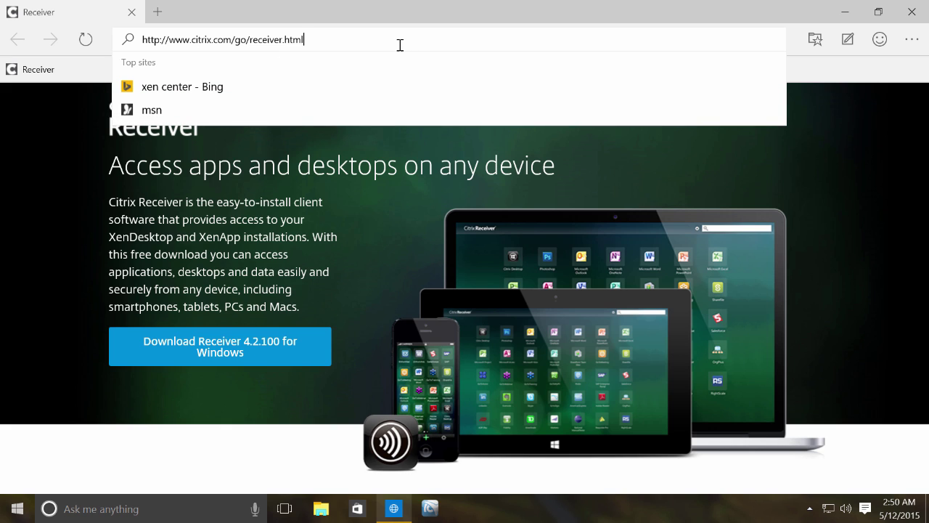
drag(399, 44, 142, 40)
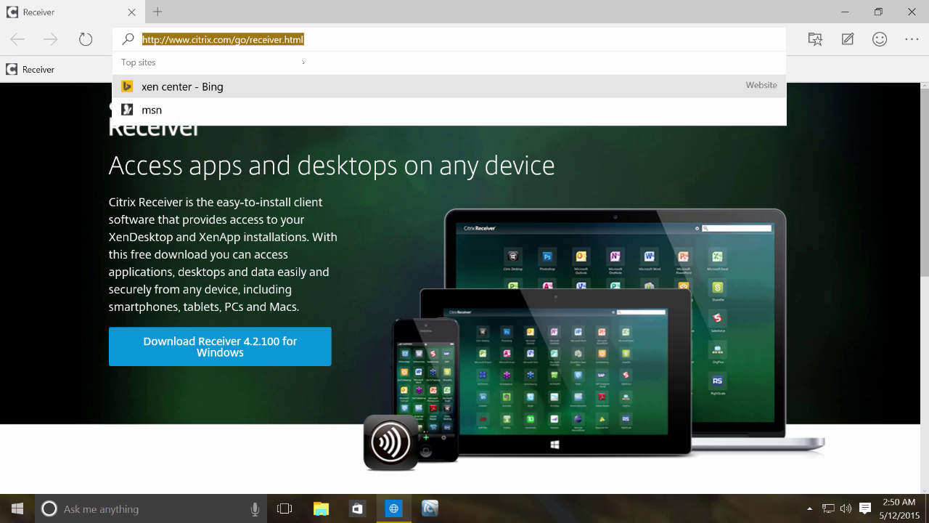
click(320, 42)
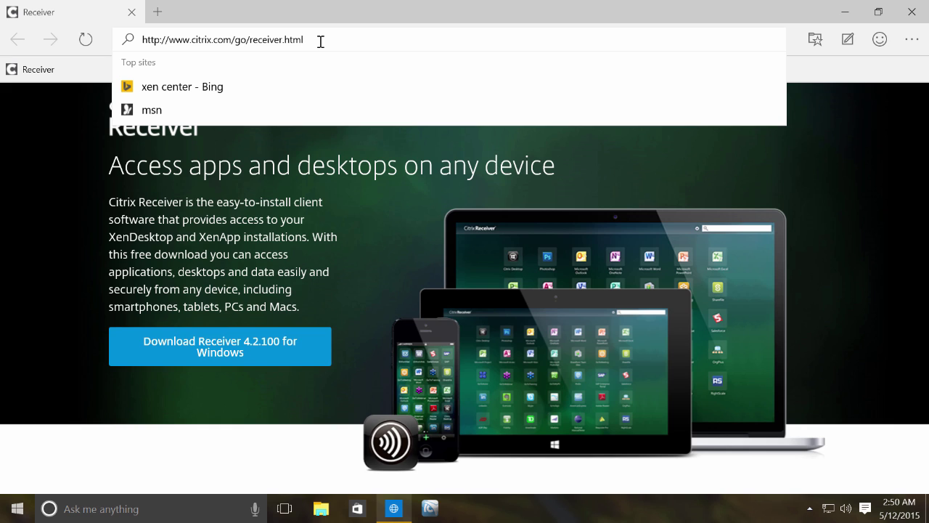
key(ctrl+shift+Left)
key(ctrl+shift+Left)
key(ctrl+shift+Left)
key(ctrl+shift+Left)
key(ctrl+shift+Left)
key(ctrl+shift+Left)
key(ctrl+shift+Left)
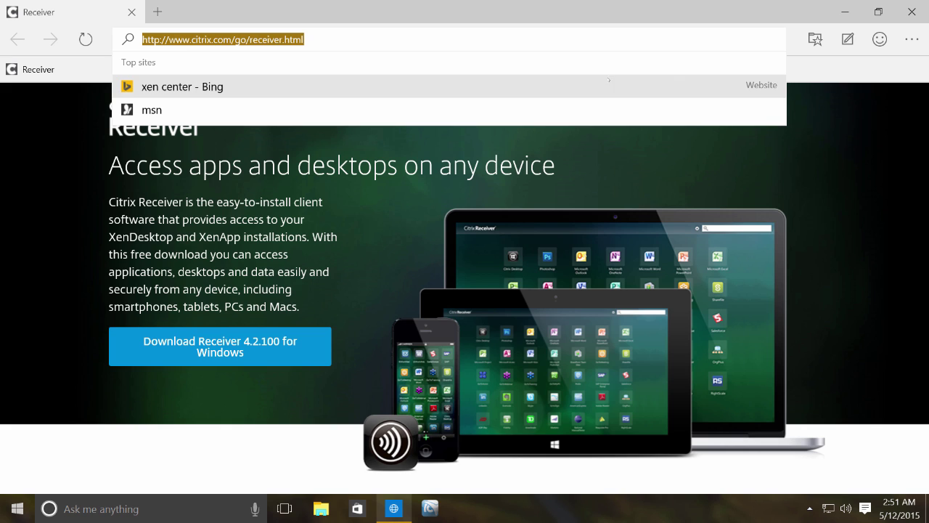
click(28, 140)
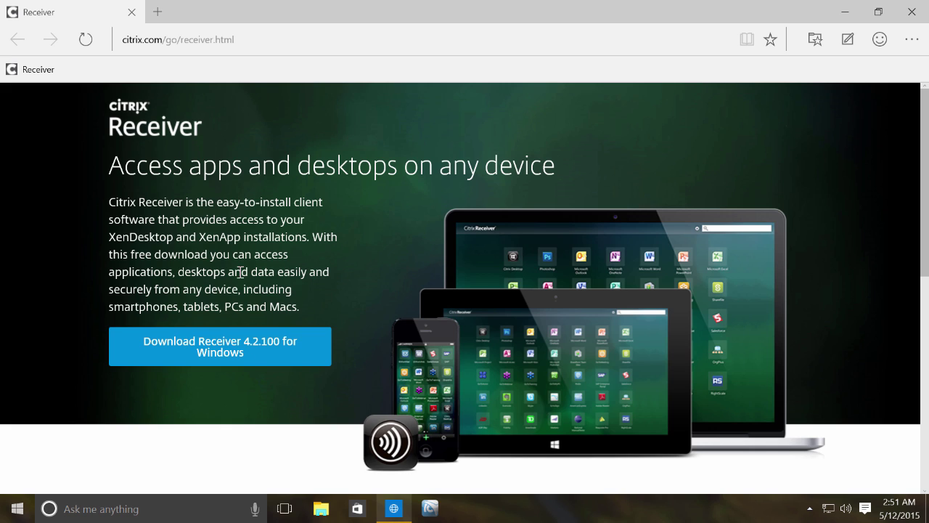
- Download Receiver 4.2.100 for Windows and run CitrixReceiver (2).exe
click(220, 346)
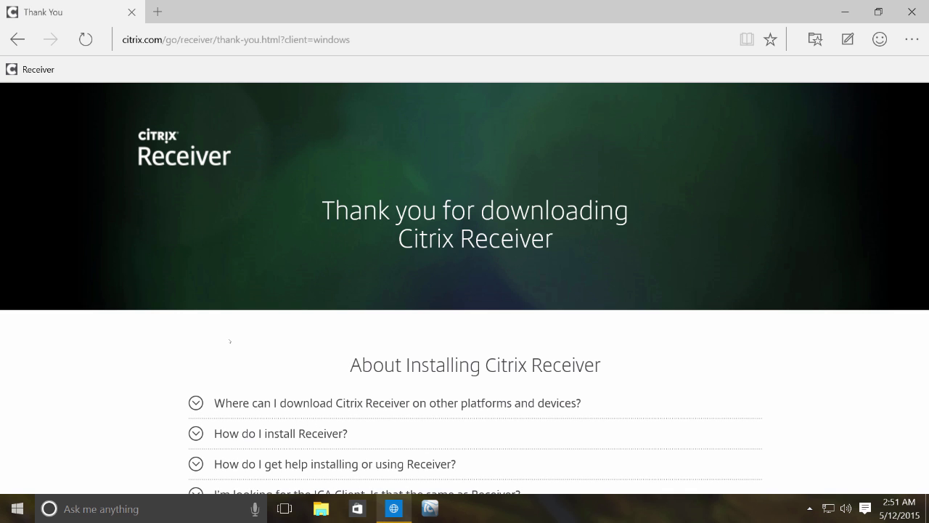
scroll(229, 341, down, 5)
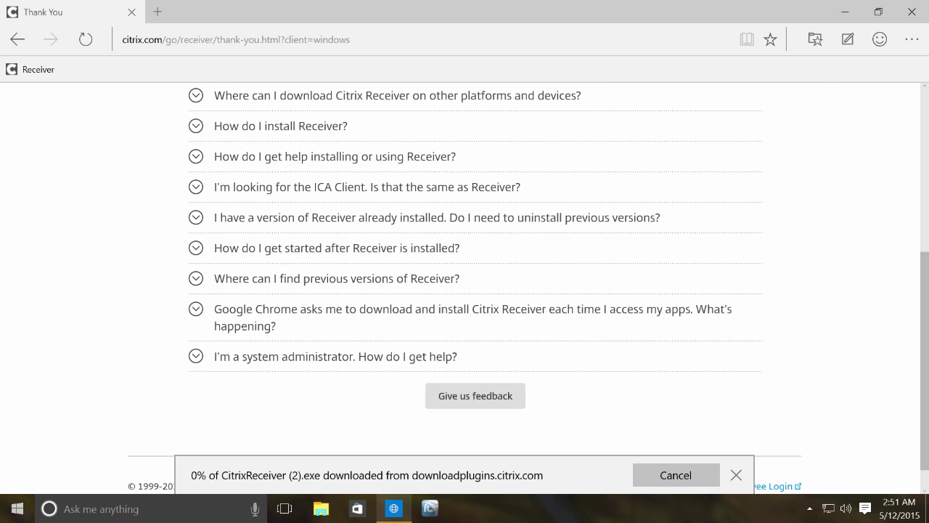
scroll(245, 327, up, 5)
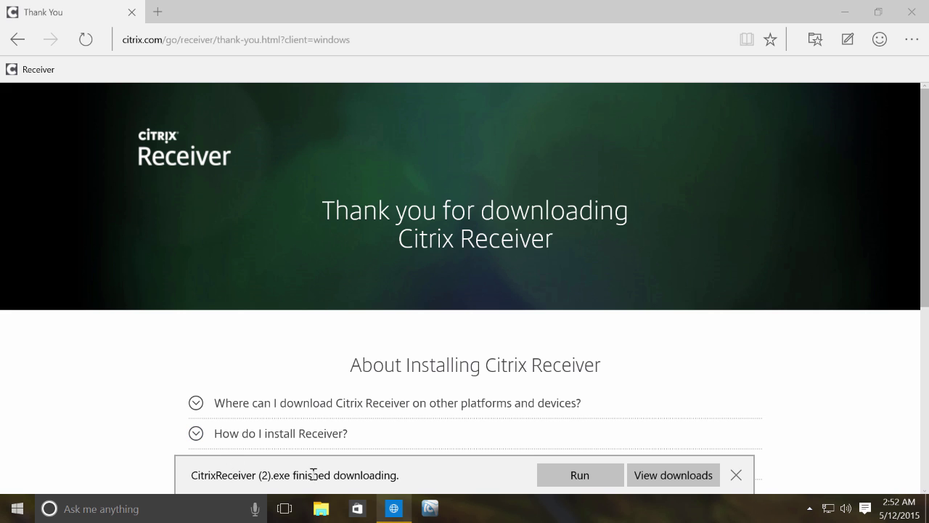
click(580, 476)
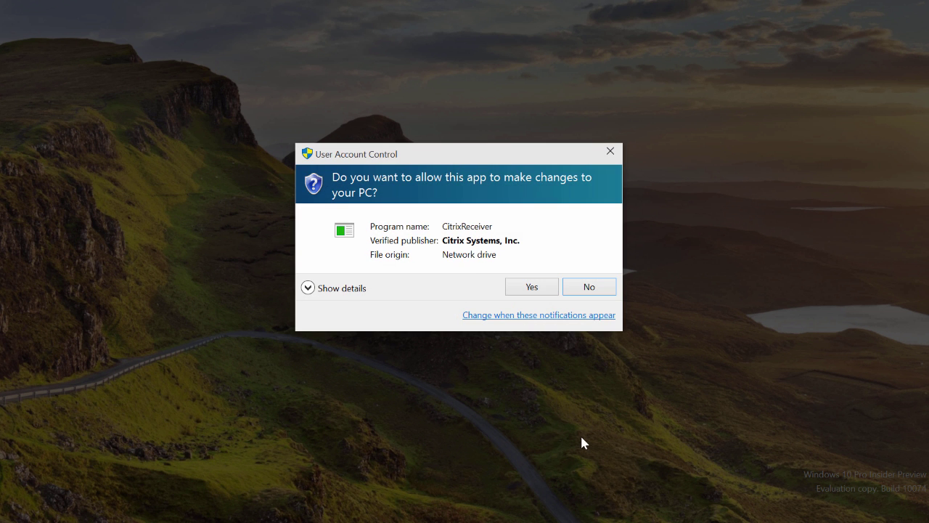
- Approve the UAC prompt, accept the license agreement, and install Citrix Receiver
click(523, 288)
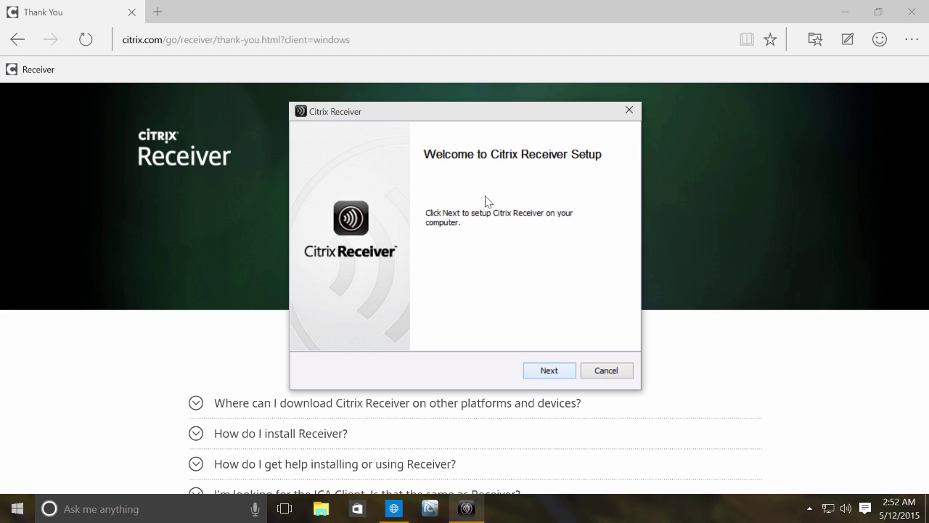
click(548, 370)
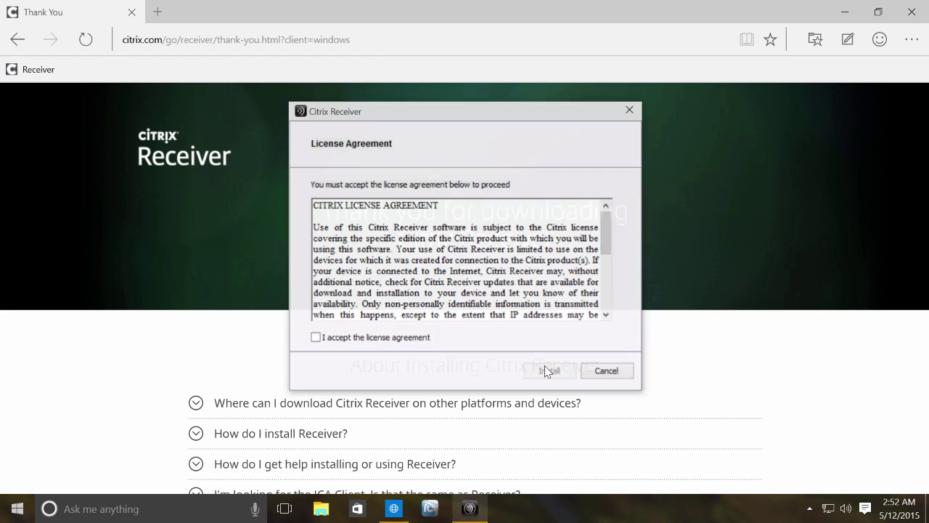
click(422, 338)
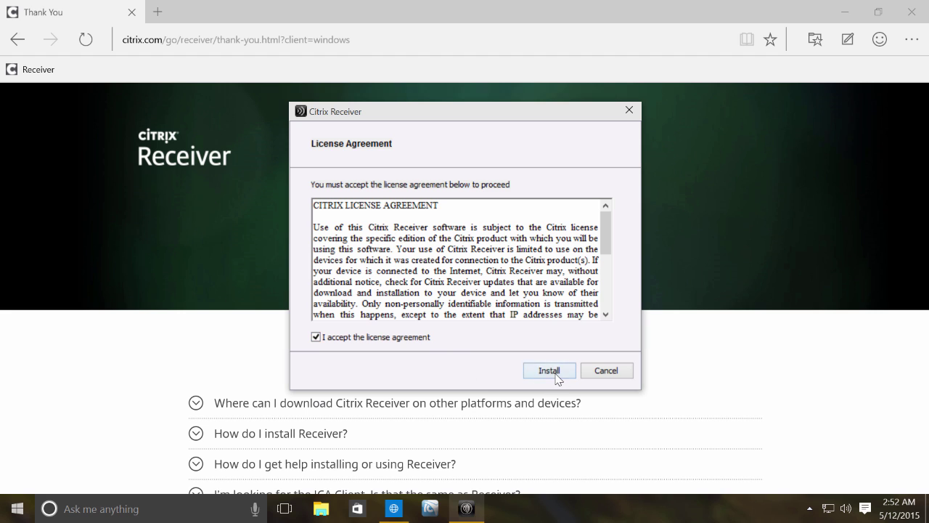
click(556, 376)
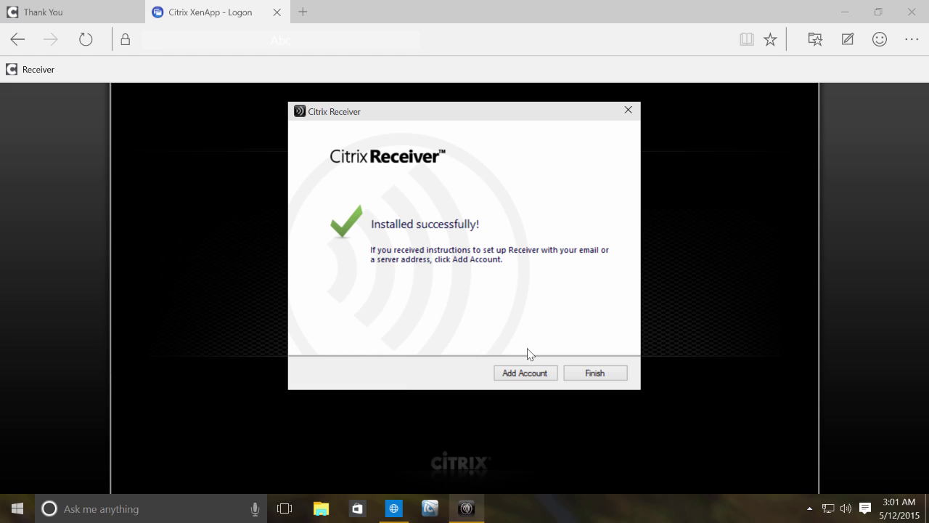
- Add a work account to Receiver using the work server address, then finish
click(521, 375)
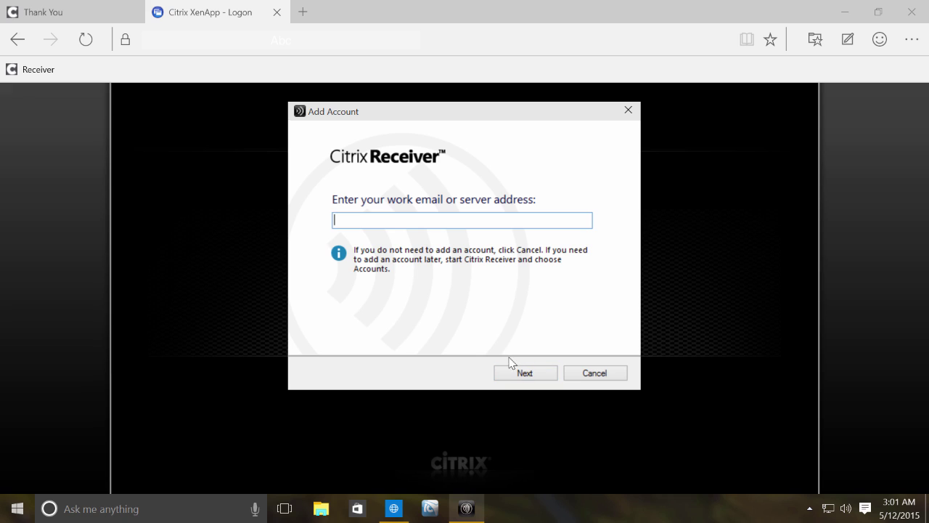
click(356, 214)
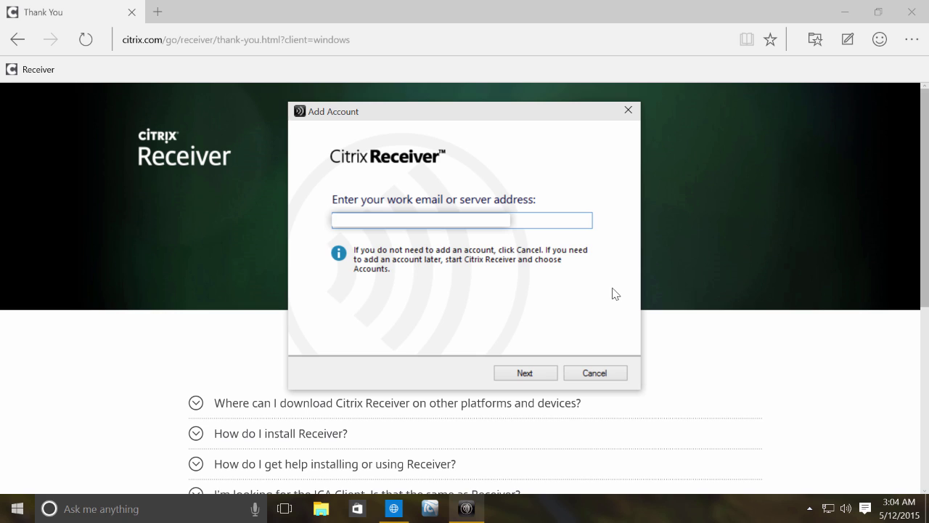
click(526, 372)
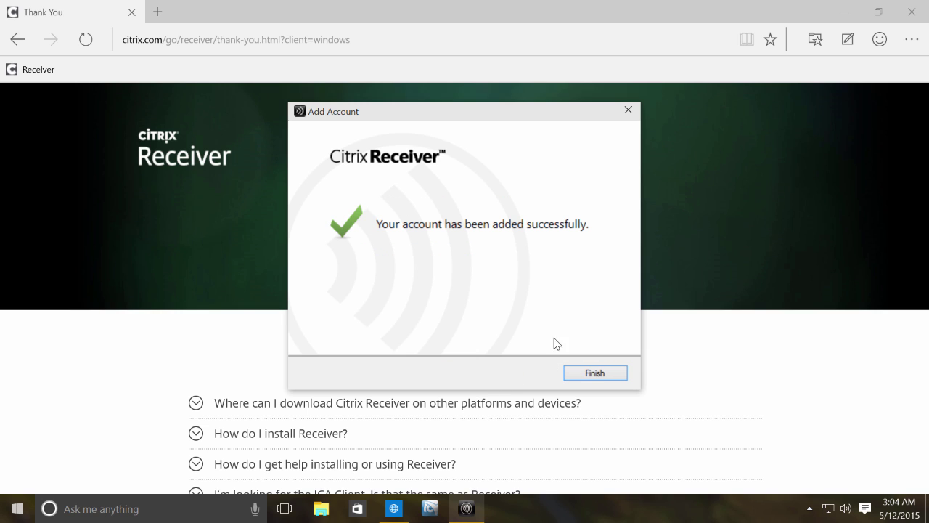
click(594, 372)
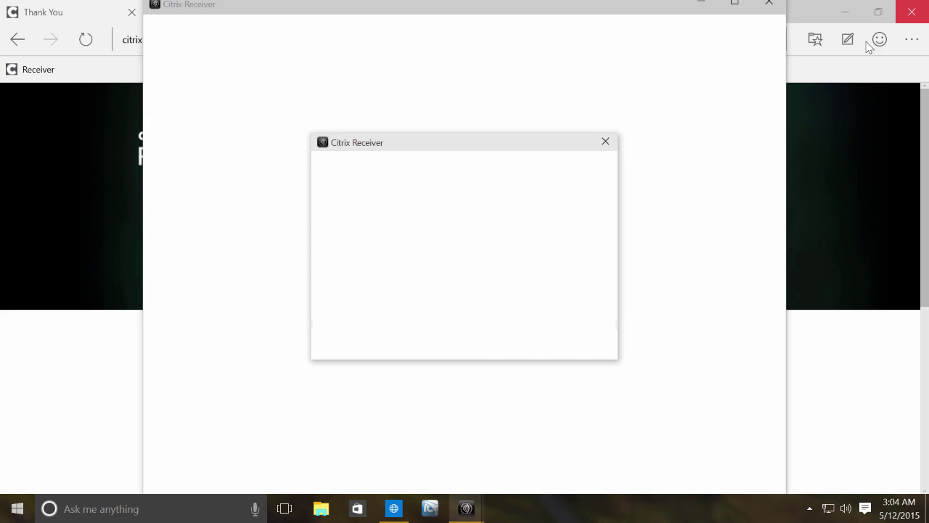
- Close Edge and log on to the xen store with the work account password
click(920, 20)
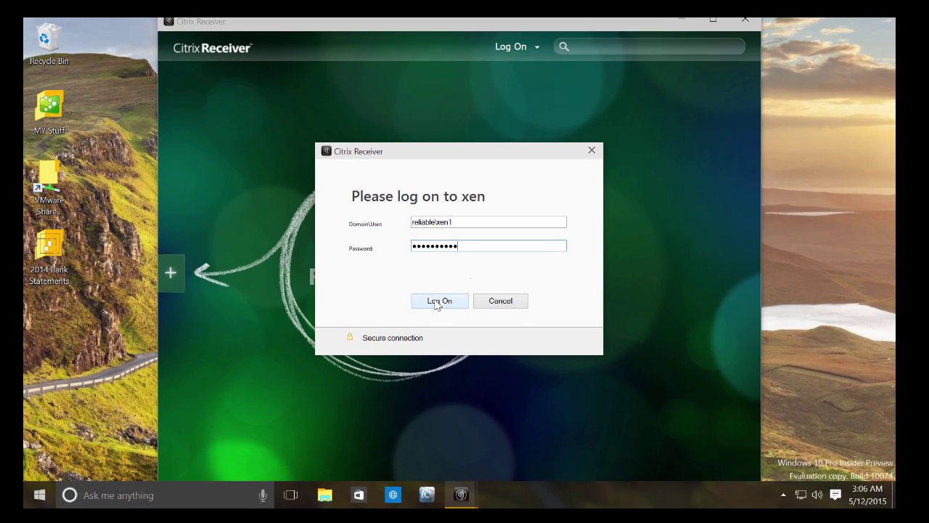
click(403, 398)
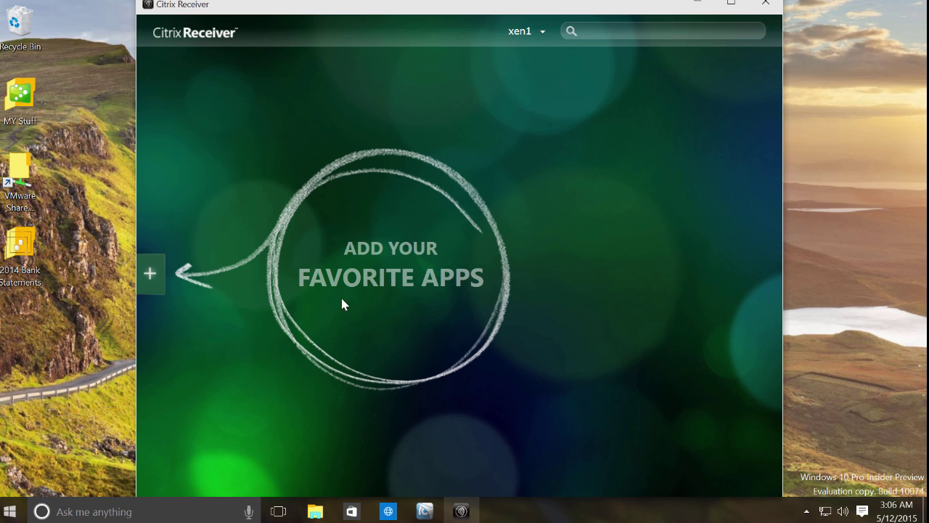
- From All Applications, favorite Word 2013, Excel 2013, BidWinner Plus 12, ComputerEase and Windows Explorer
click(151, 277)
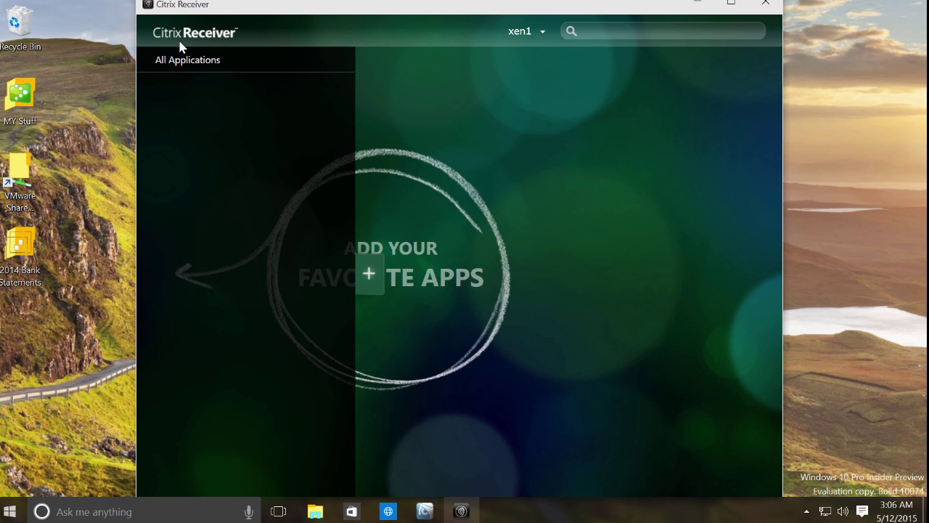
click(188, 64)
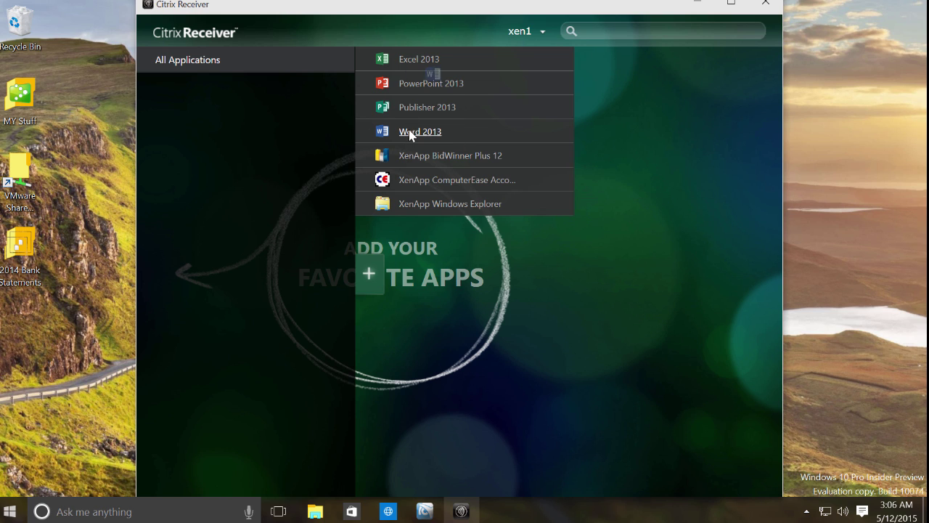
click(405, 60)
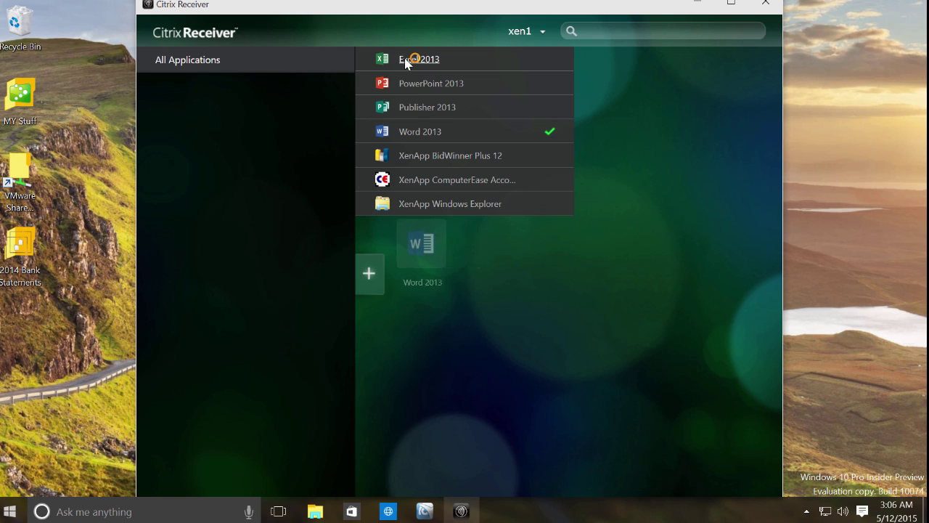
click(412, 180)
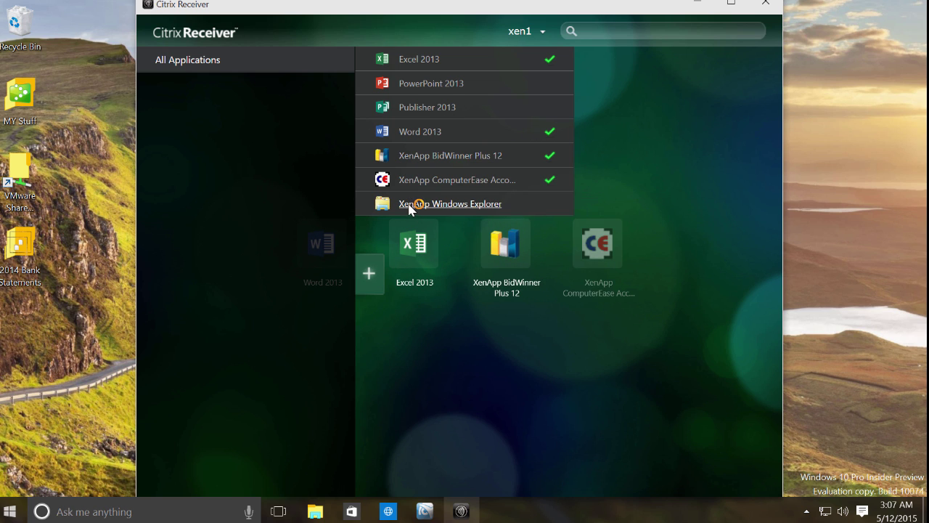
click(443, 205)
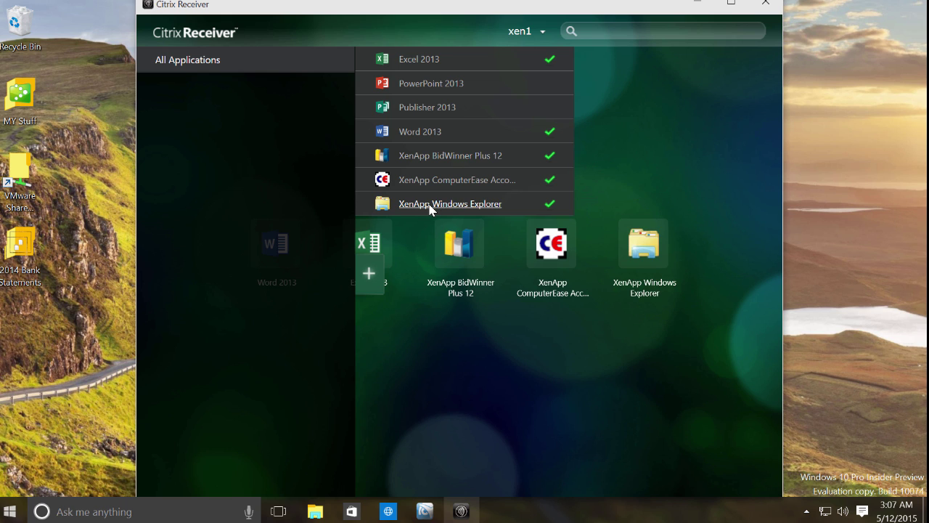
- Return to the favorites row, view the Word 2013 tile's options, and open Start
click(475, 323)
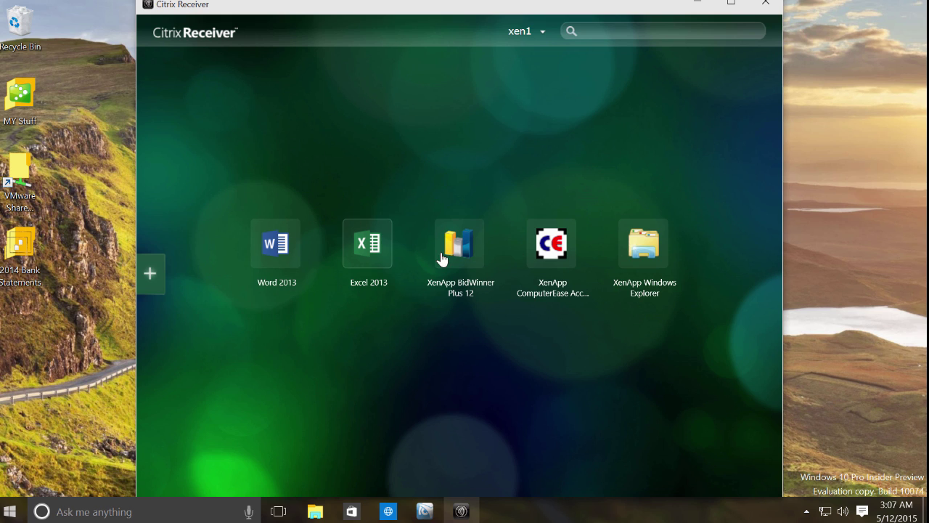
right_click(277, 252)
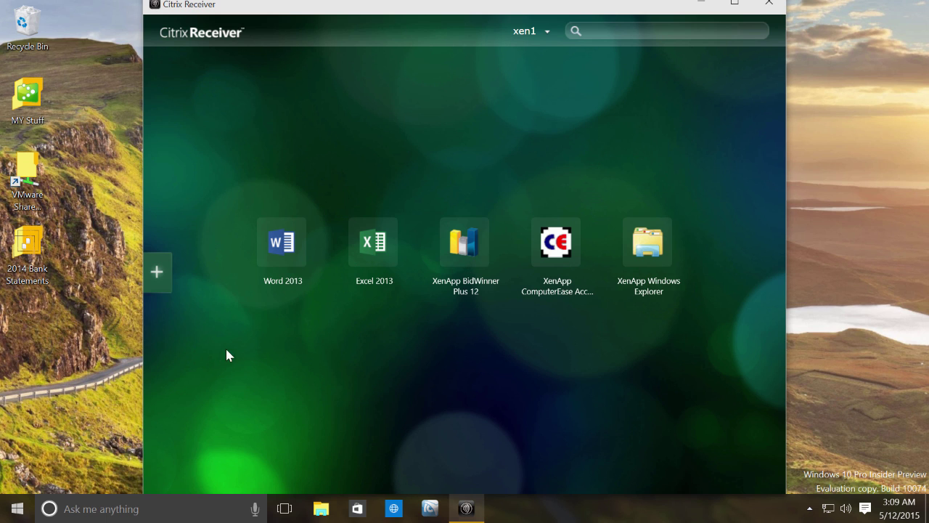
click(16, 508)
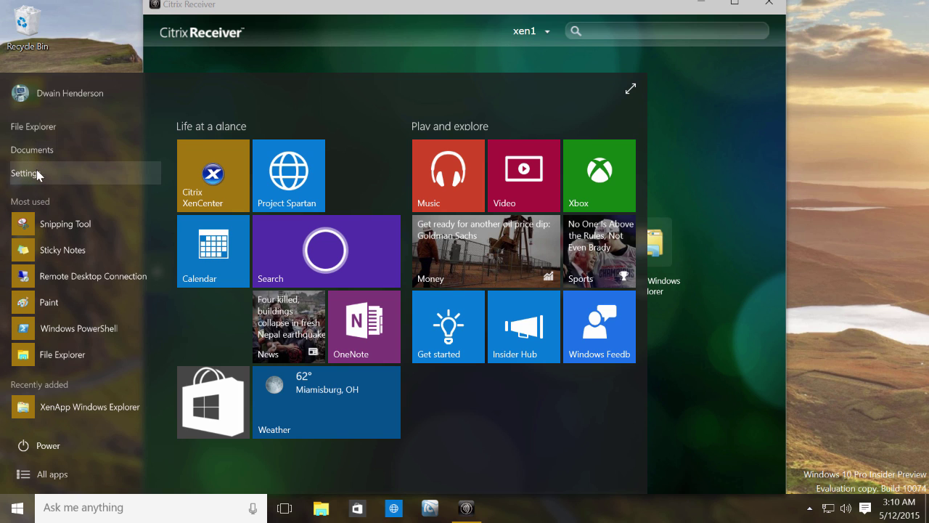
- Launch XenApp ComputerEase Accounting from All apps, close Receiver, then cancel its logon
click(43, 475)
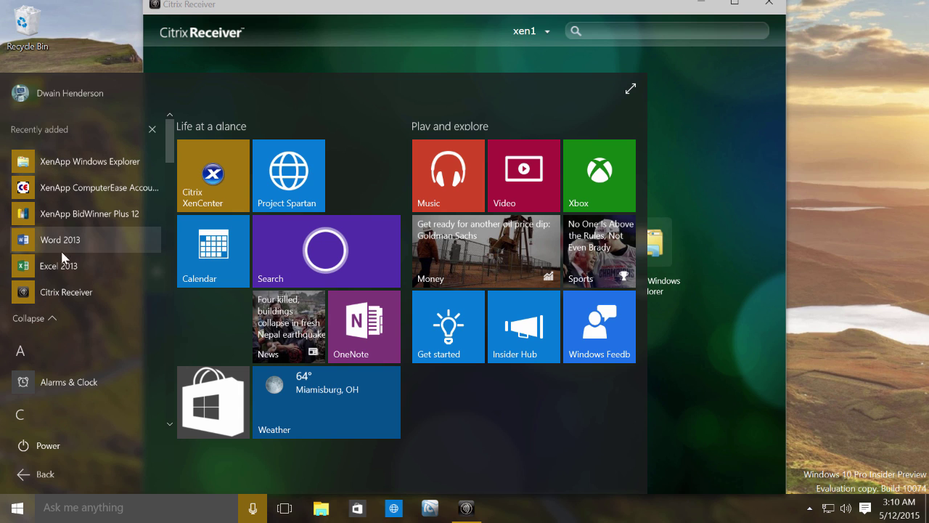
click(52, 186)
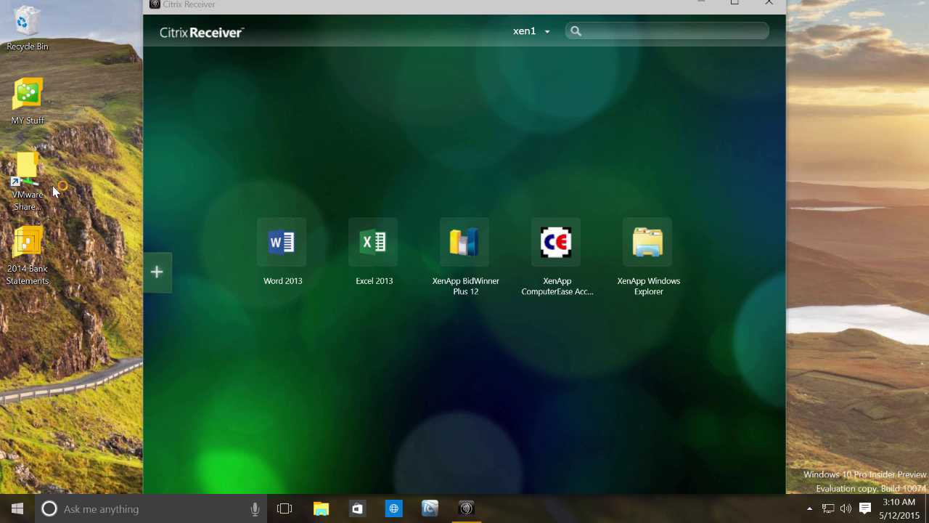
click(768, 4)
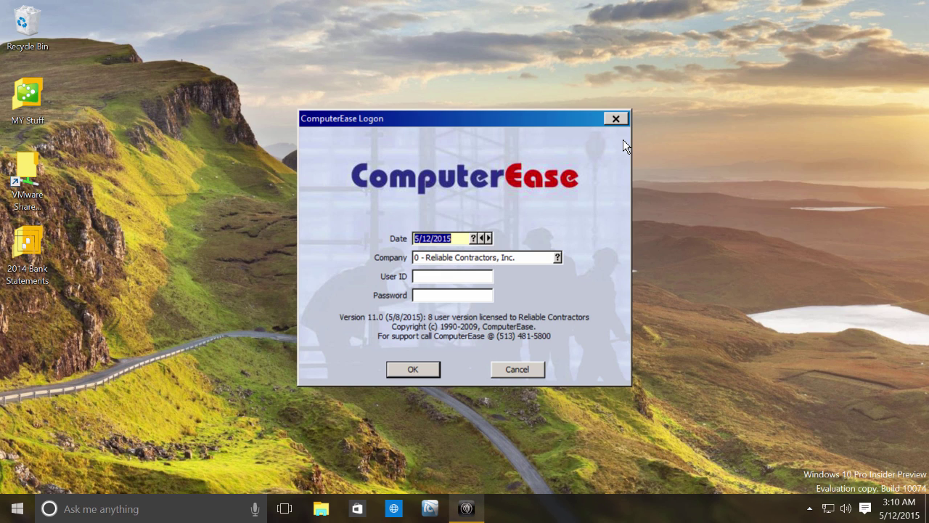
drag(536, 122, 636, 106)
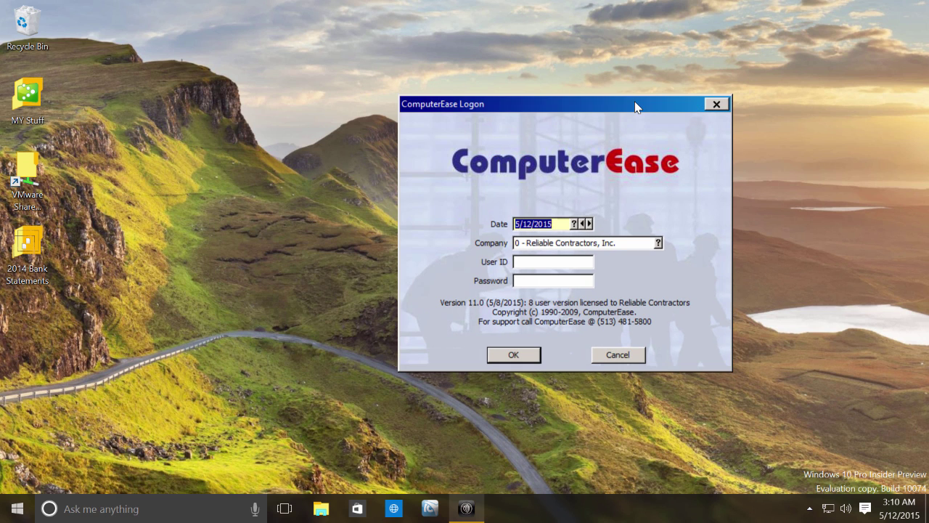
click(612, 355)
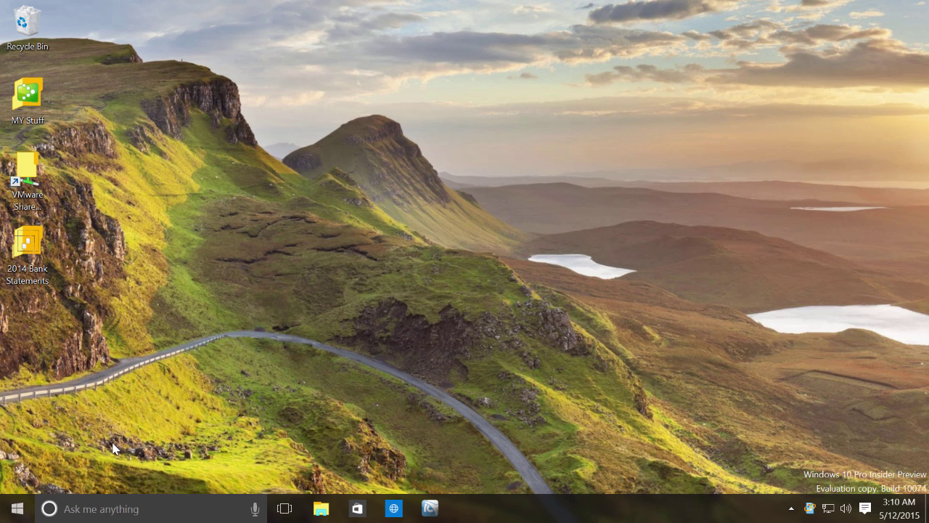
- Relaunch XenApp ComputerEase Accounting, cancel its logon screen, and reopen the Start menu
click(21, 513)
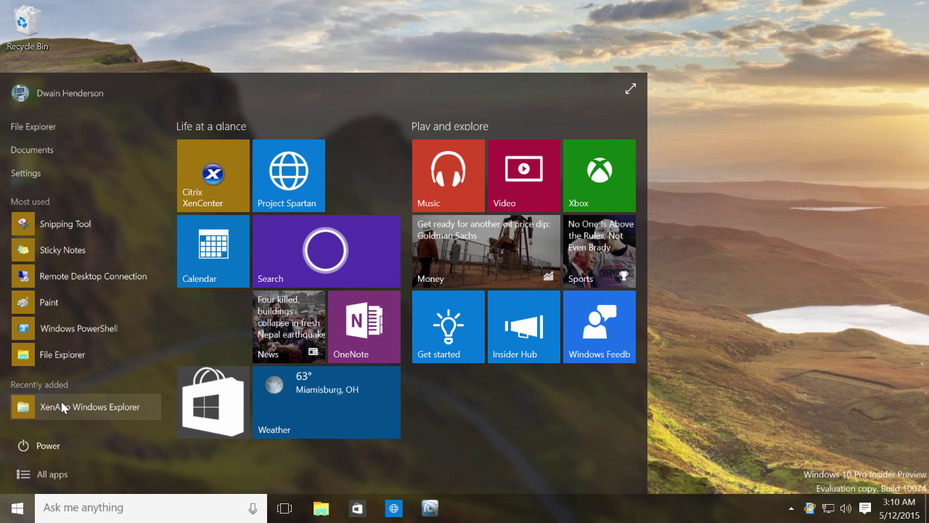
click(45, 475)
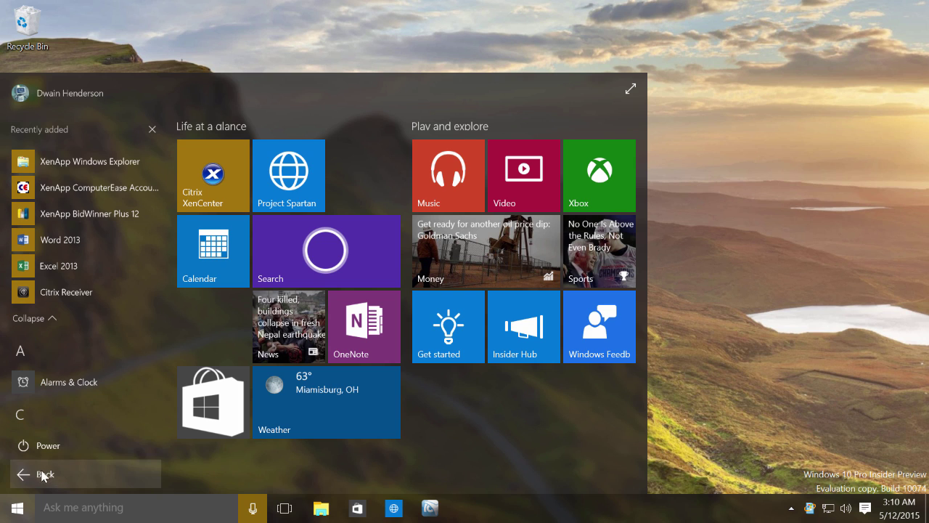
click(61, 190)
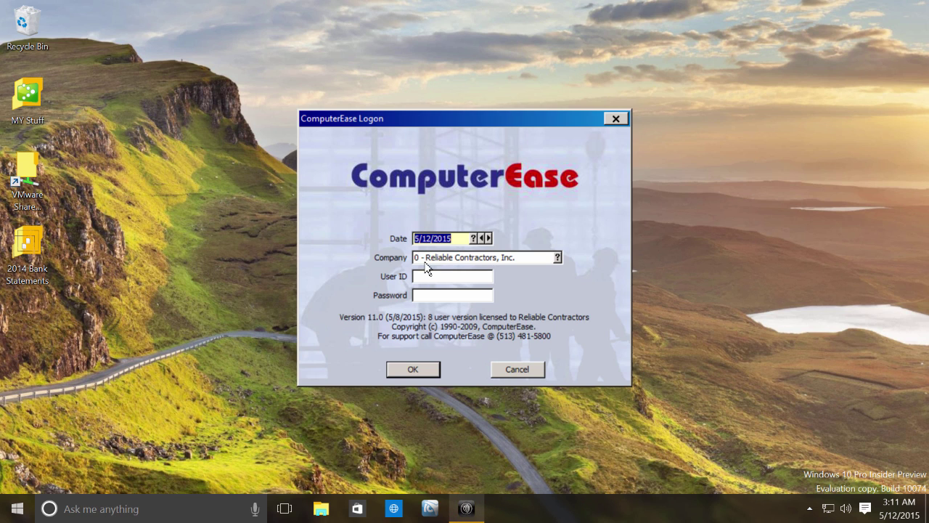
click(428, 276)
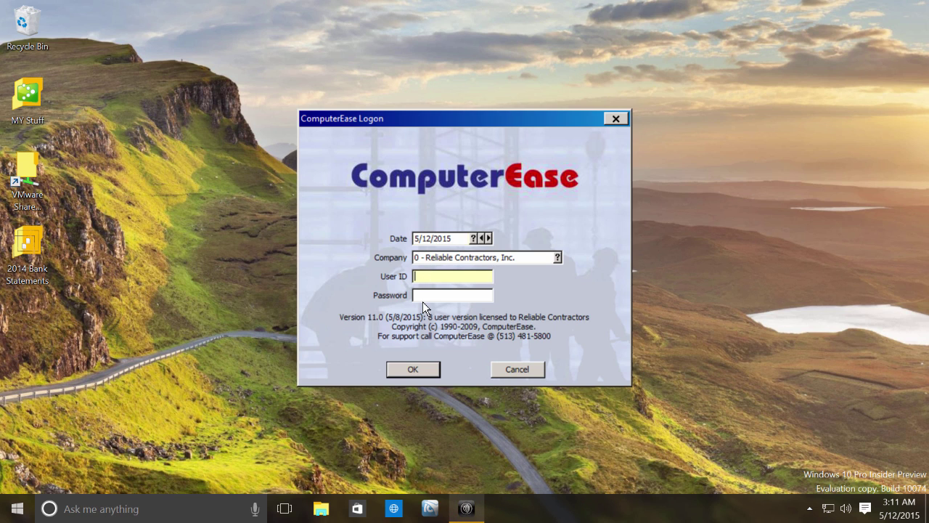
click(425, 296)
click(424, 277)
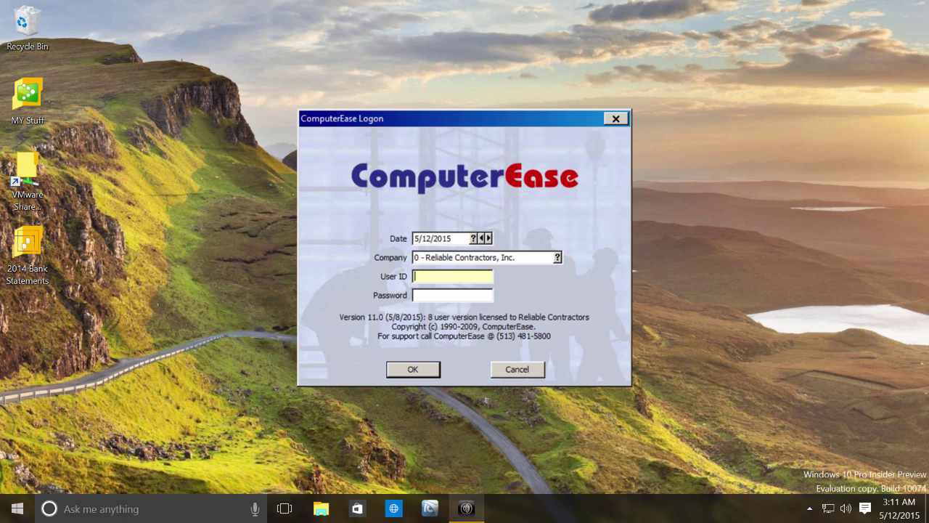
click(517, 369)
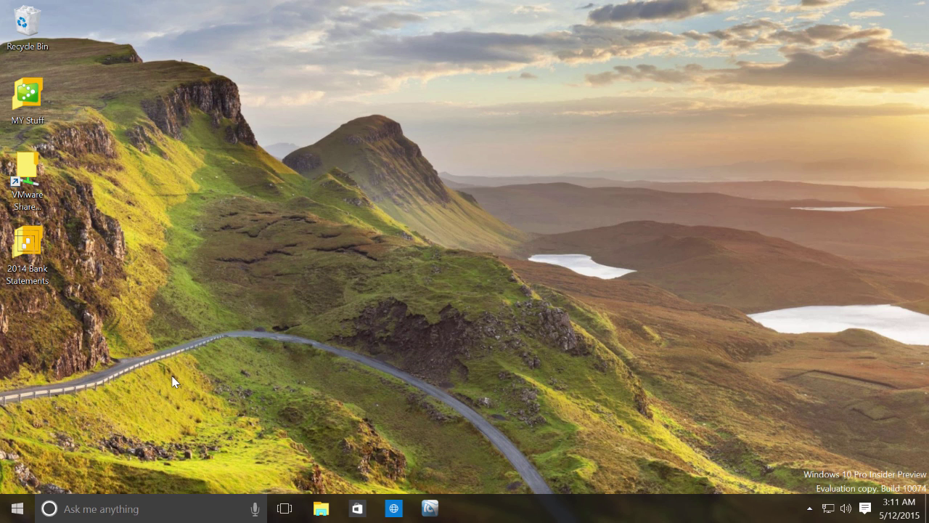
click(18, 508)
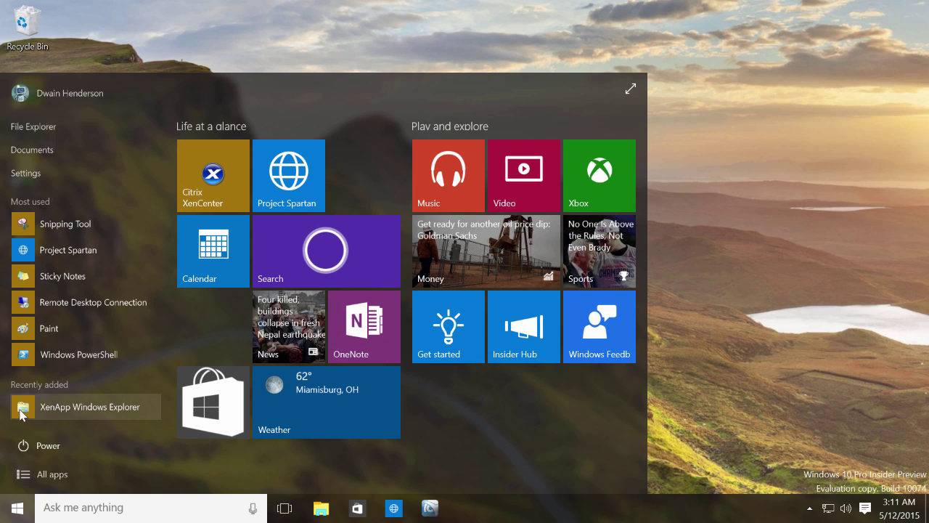
- Pin XenApp ComputerEase Accounting to the taskbar from All apps
click(22, 473)
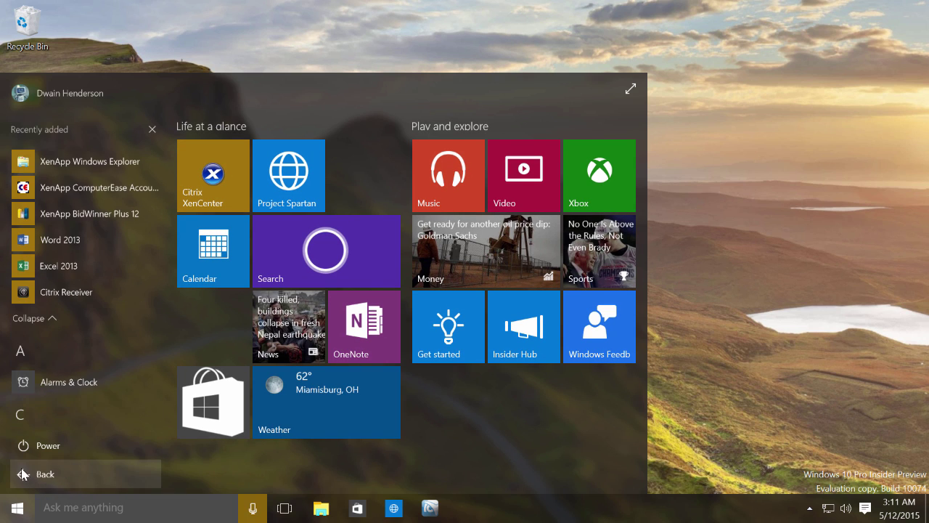
right_click(56, 190)
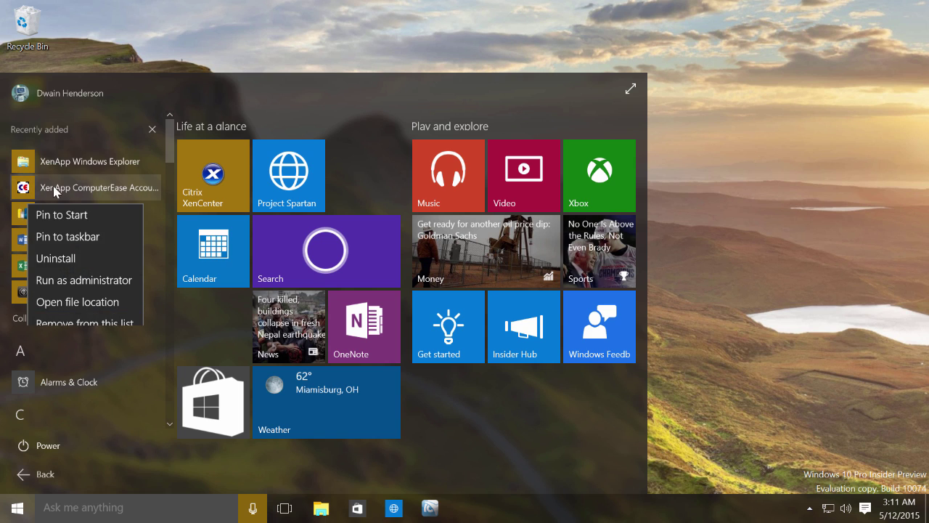
click(62, 239)
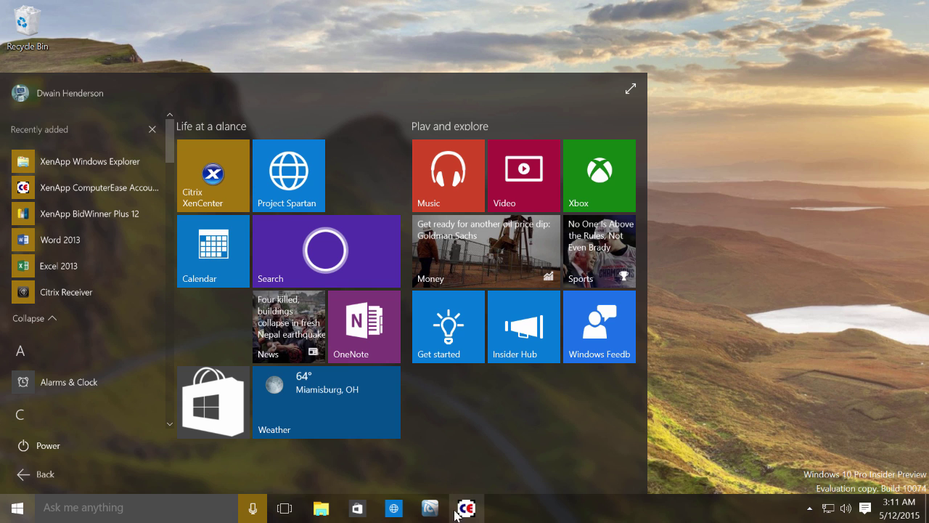
- Pin XenApp ComputerEase Accounting to Start and drag its tile into a new group
click(11, 510)
click(10, 510)
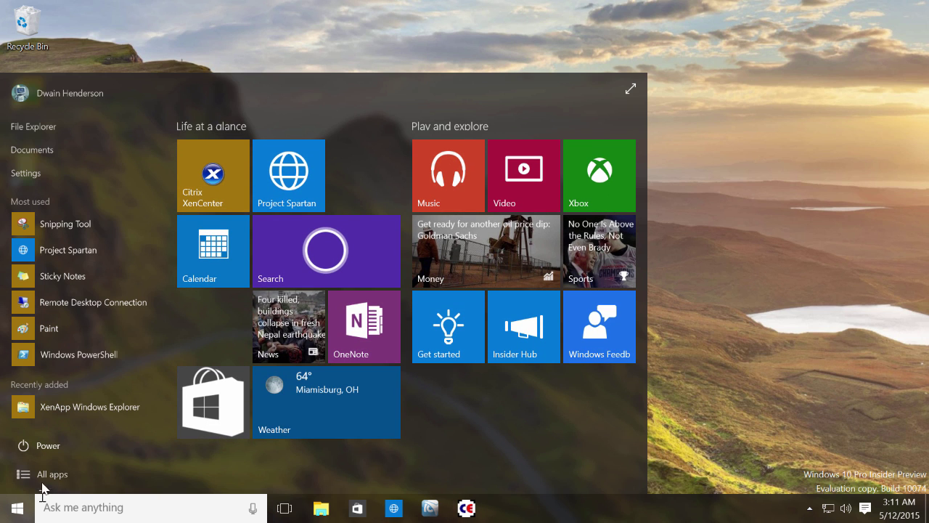
click(20, 475)
right_click(62, 195)
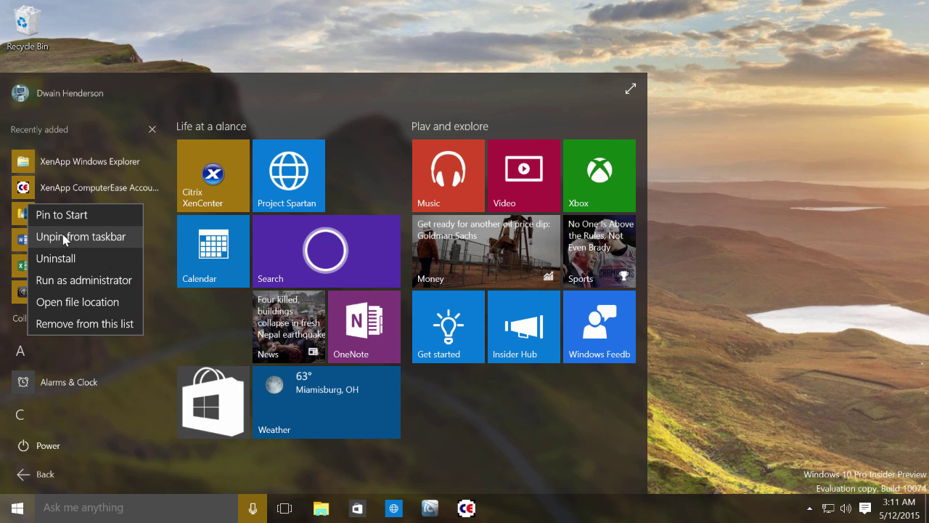
click(63, 221)
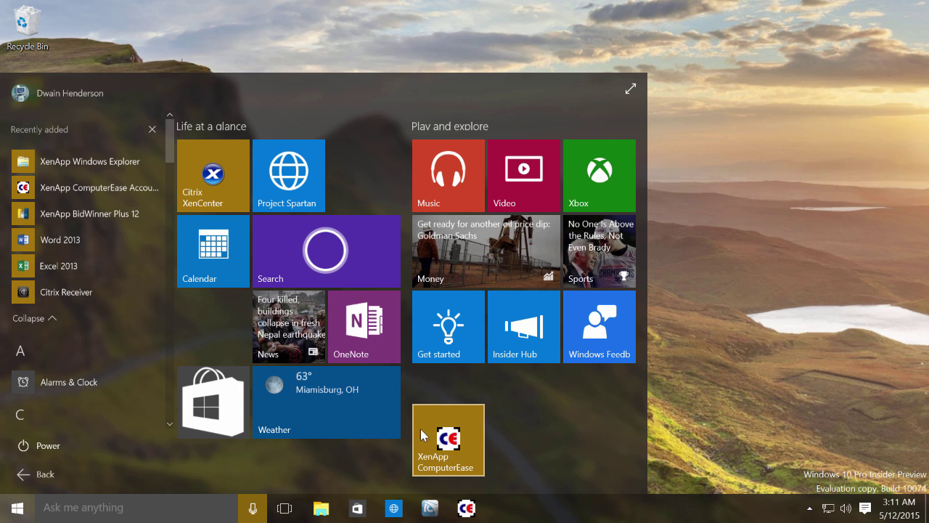
right_click(85, 191)
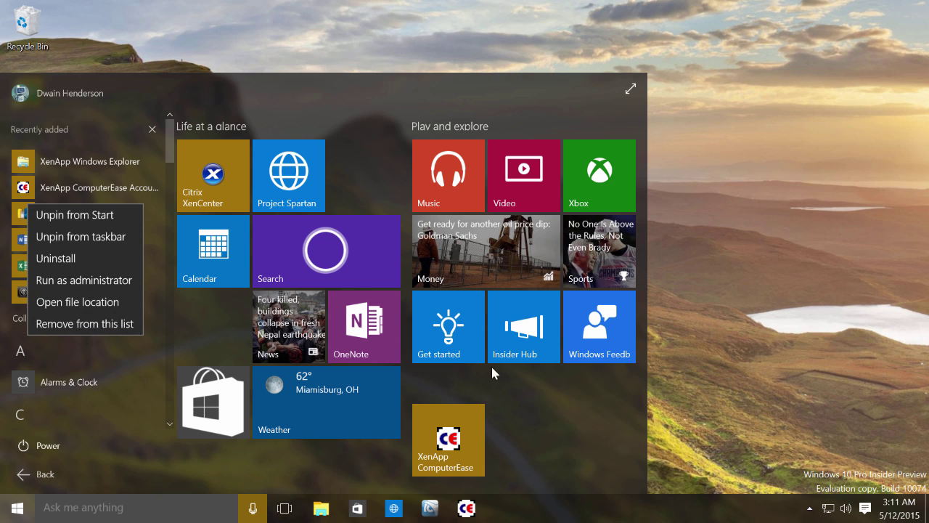
click(445, 413)
drag(445, 412, 462, 427)
- Launch ComputerEase from its taskbar pin, cancel its logon, and bring the Start menu back
click(735, 387)
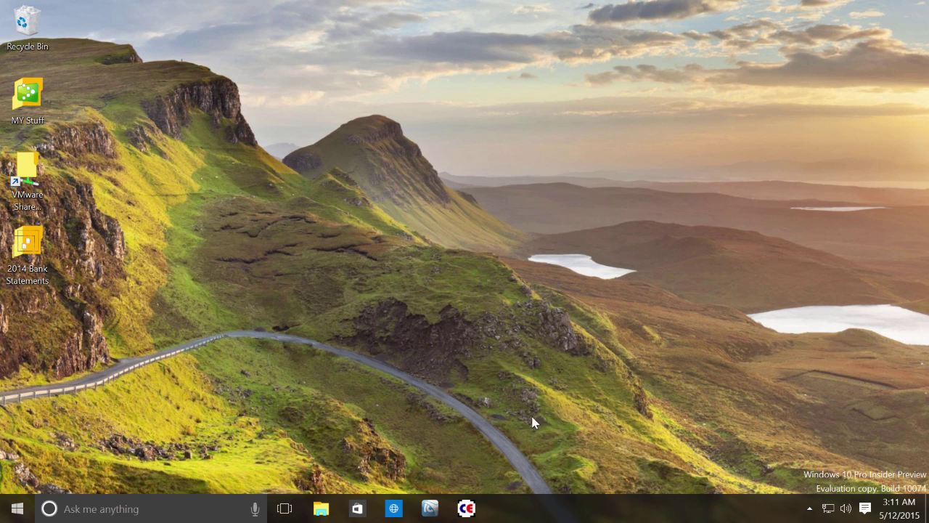
click(465, 510)
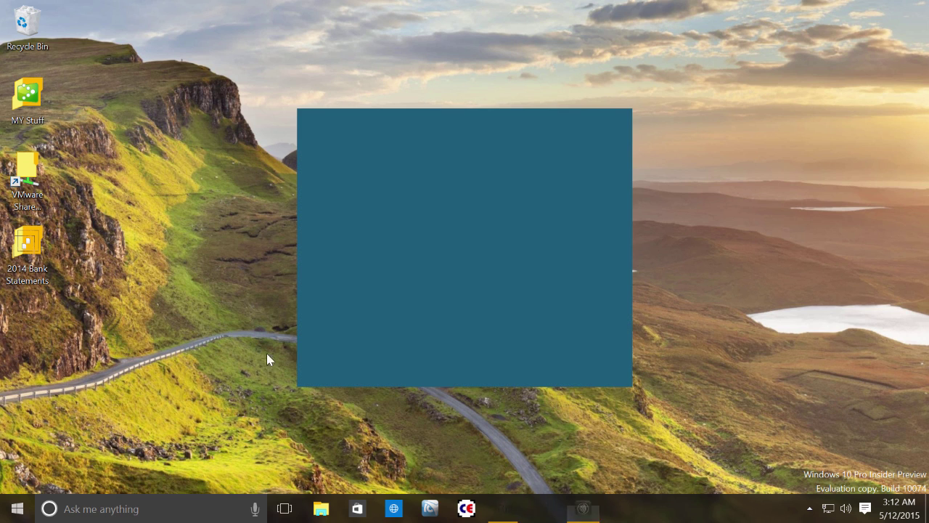
click(517, 369)
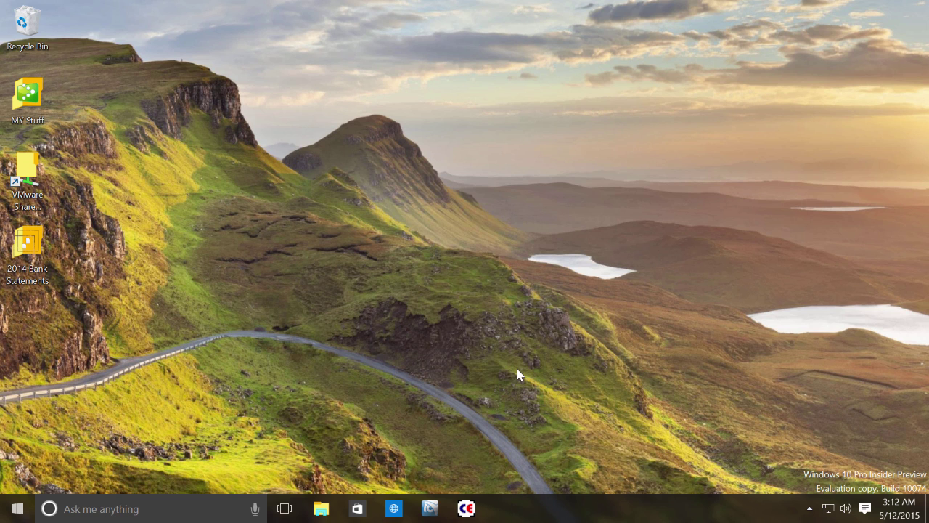
click(17, 508)
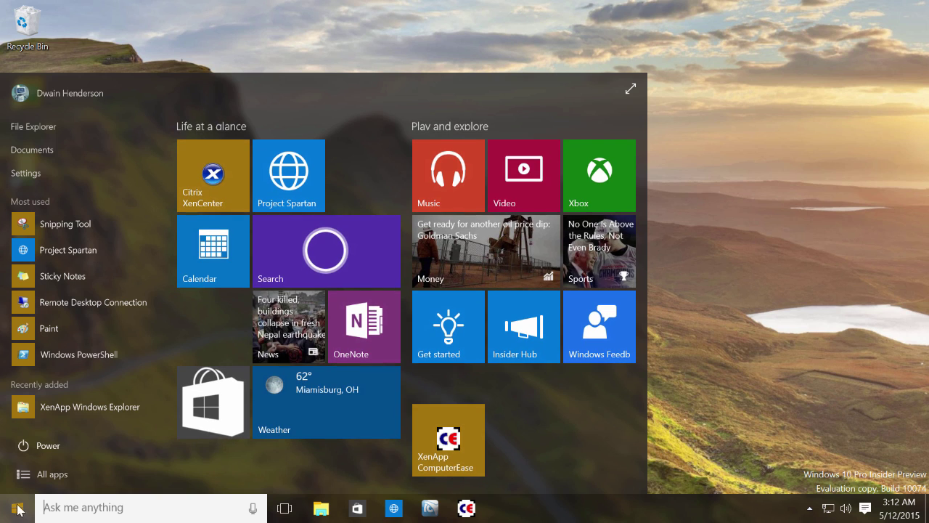
- Launch XenApp Windows Explorer, inspect the DATA (R:) network drive, then close the window
click(49, 407)
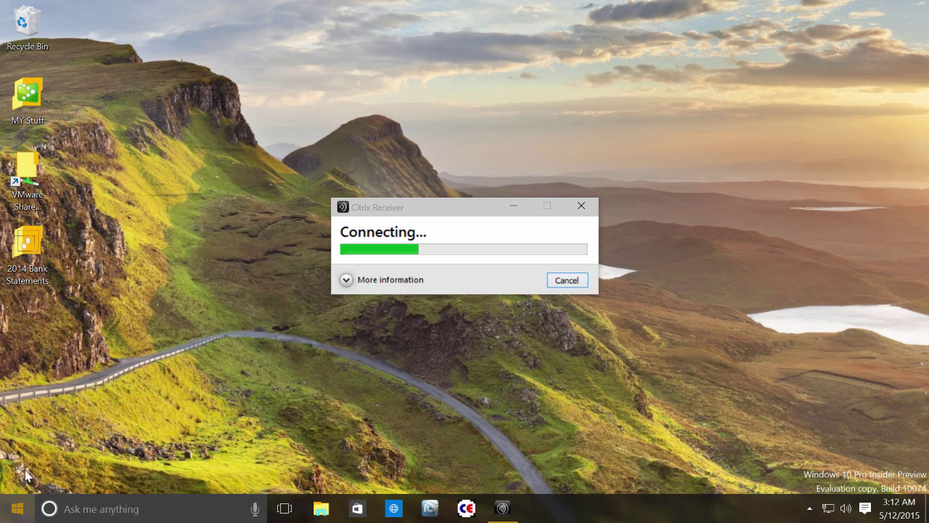
click(18, 509)
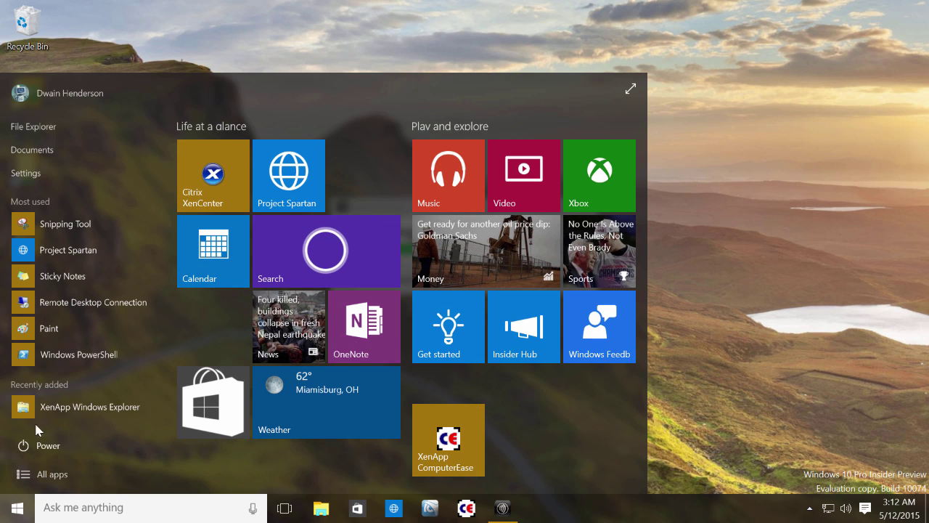
click(98, 403)
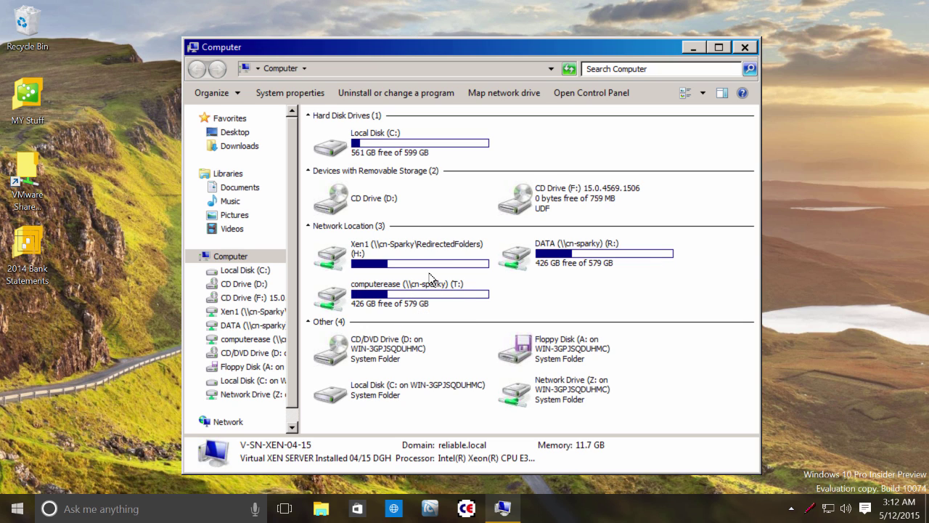
click(553, 263)
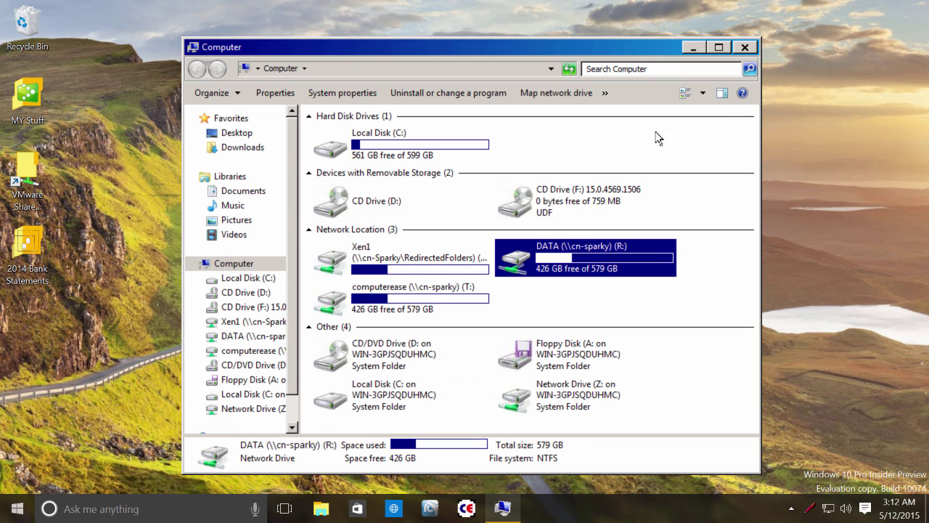
click(744, 48)
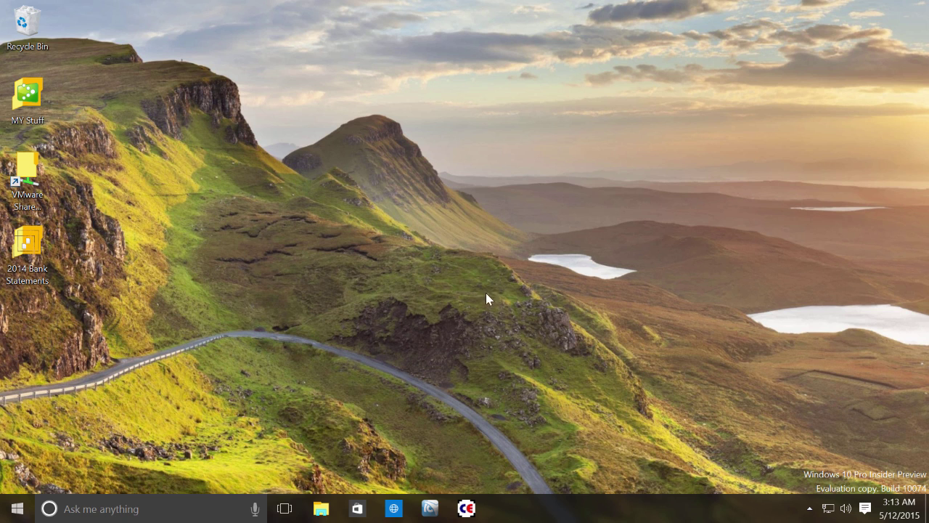
click(17, 512)
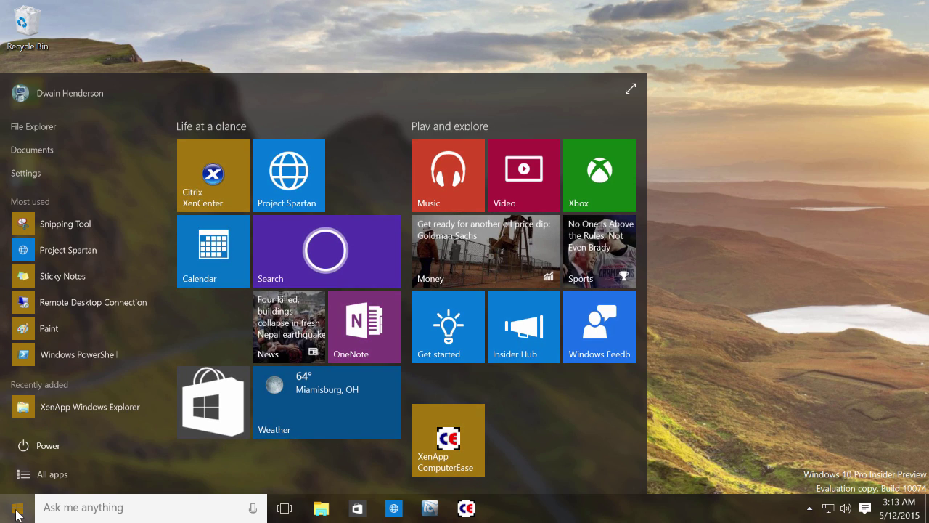
click(17, 511)
click(18, 512)
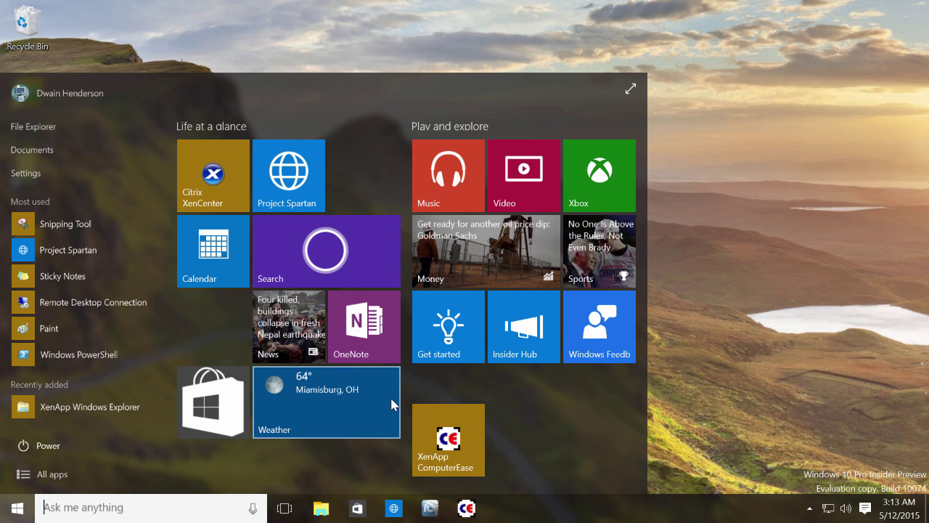
click(739, 371)
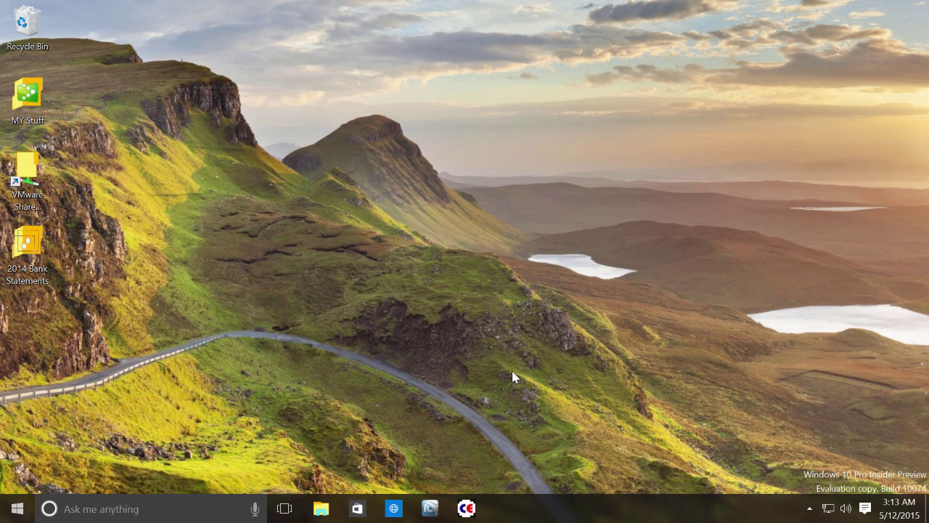